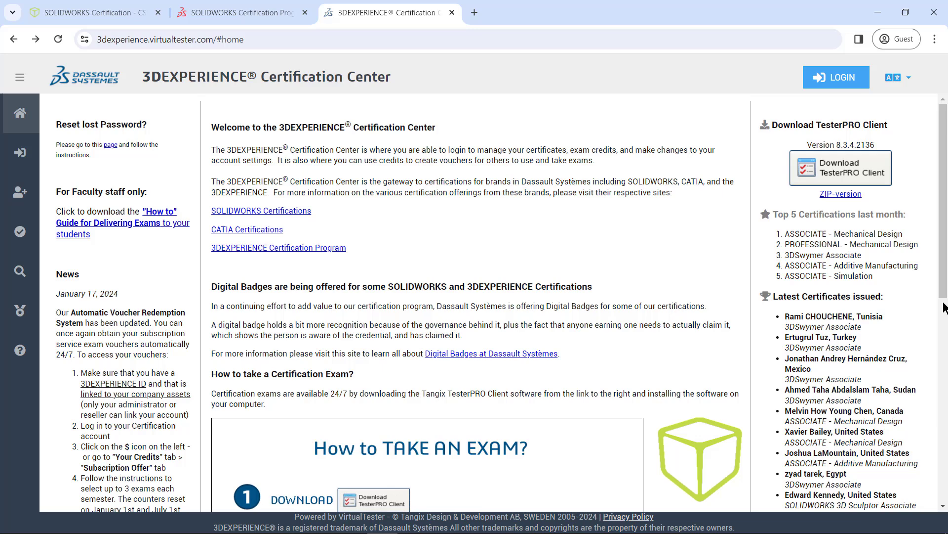
left_click_drag(946, 299, 946, 377)
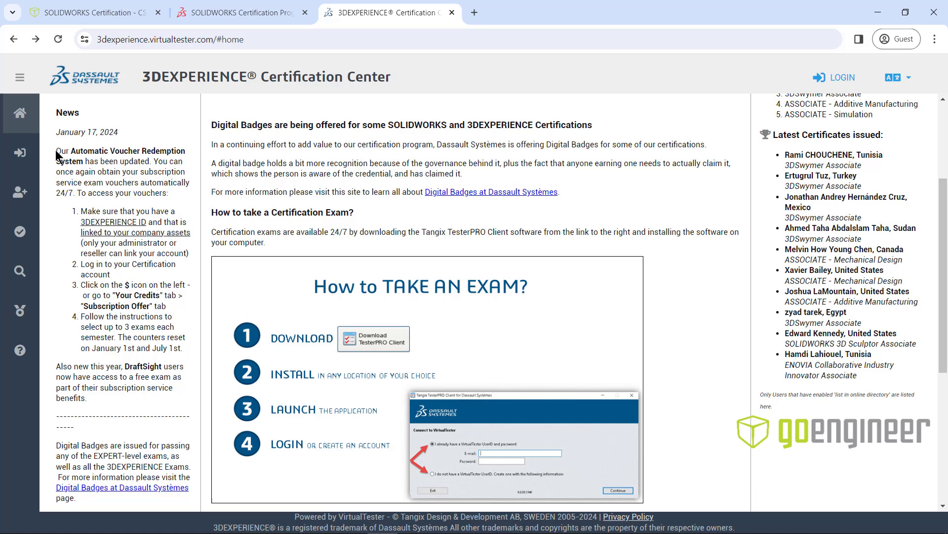
Step: Highlight the Automatic Voucher Redemption news and its four voucher redemption steps
left_click_drag(56, 152, 170, 192)
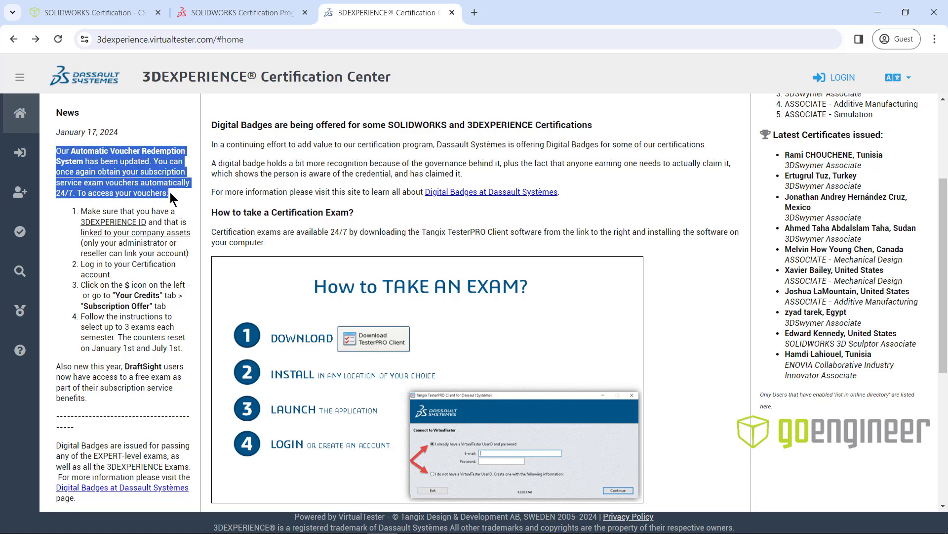
left_click(175, 193)
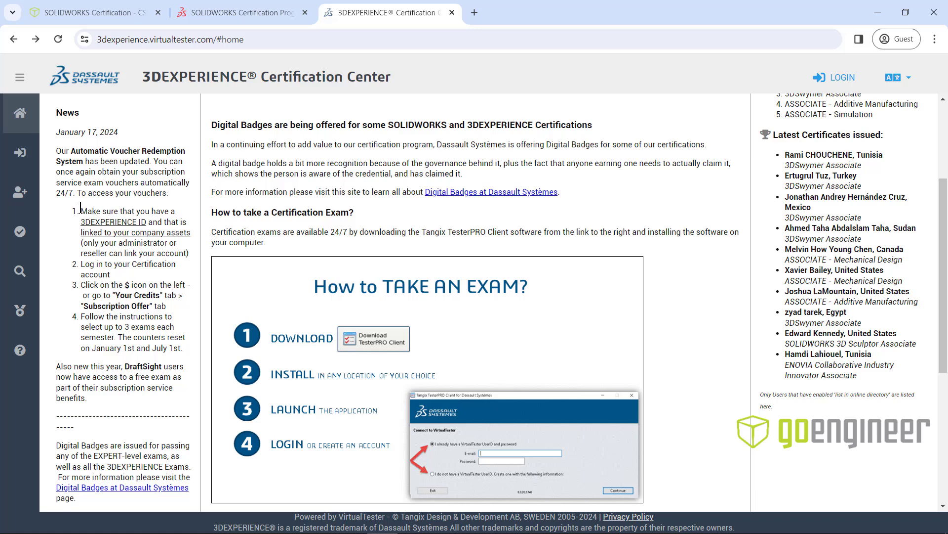
mouse_move(80, 211)
left_mouse_down()
mouse_move(179, 244)
mouse_move(191, 259)
left_mouse_up()
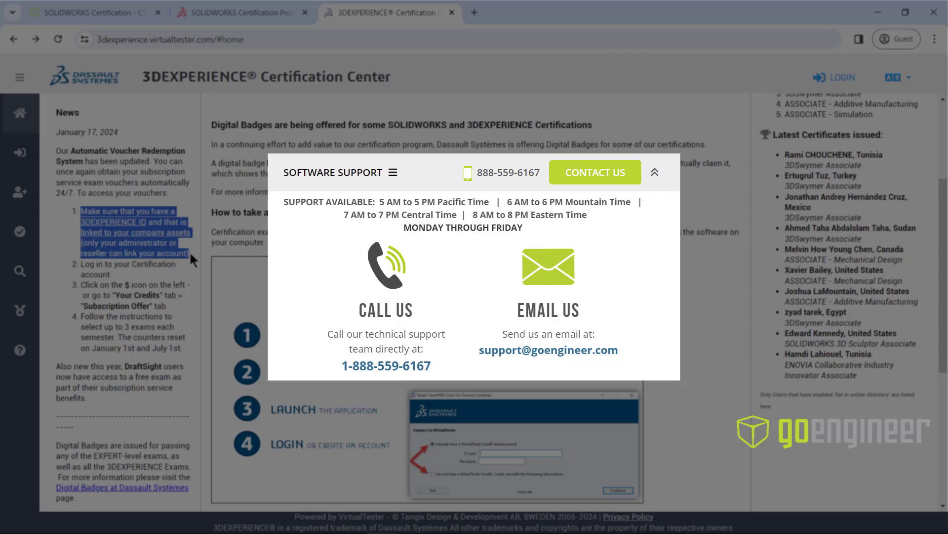
left_click(190, 252)
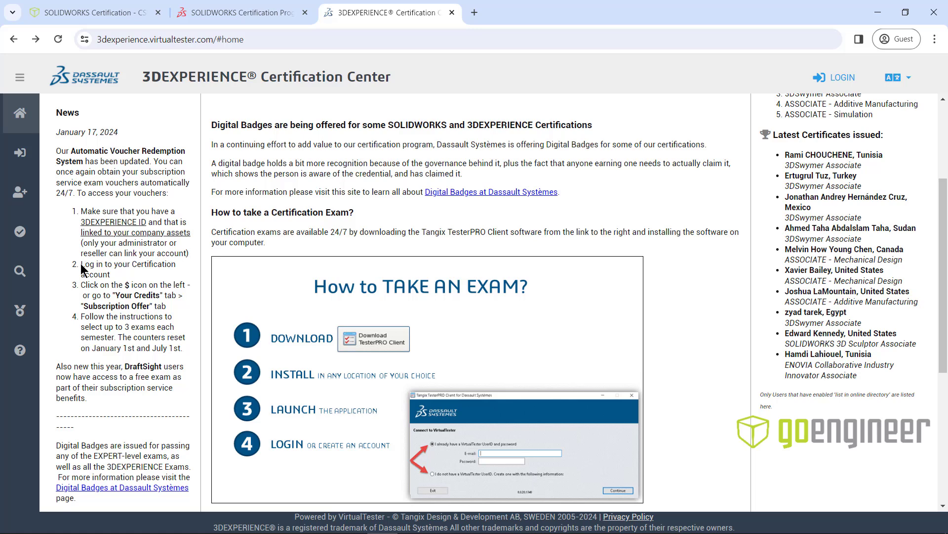
left_click_drag(81, 265, 126, 275)
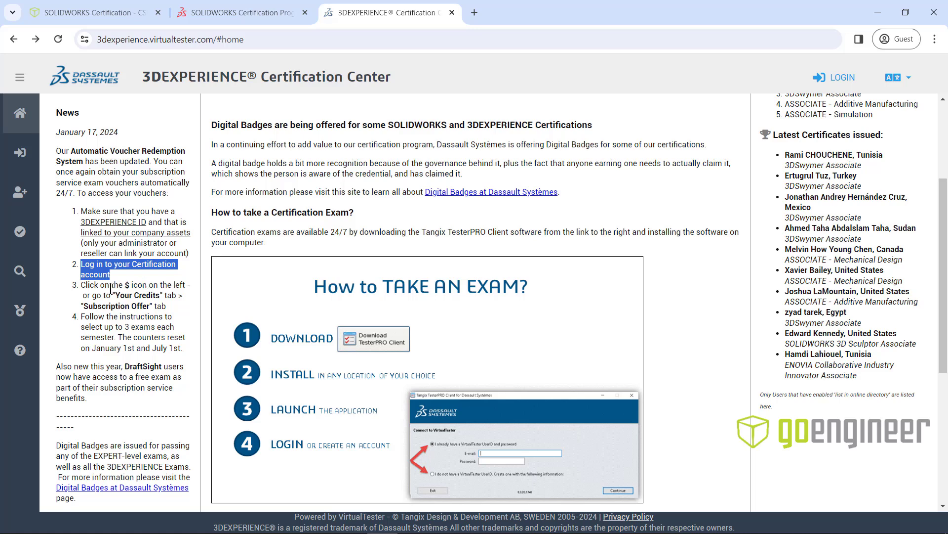
left_click_drag(81, 285, 174, 308)
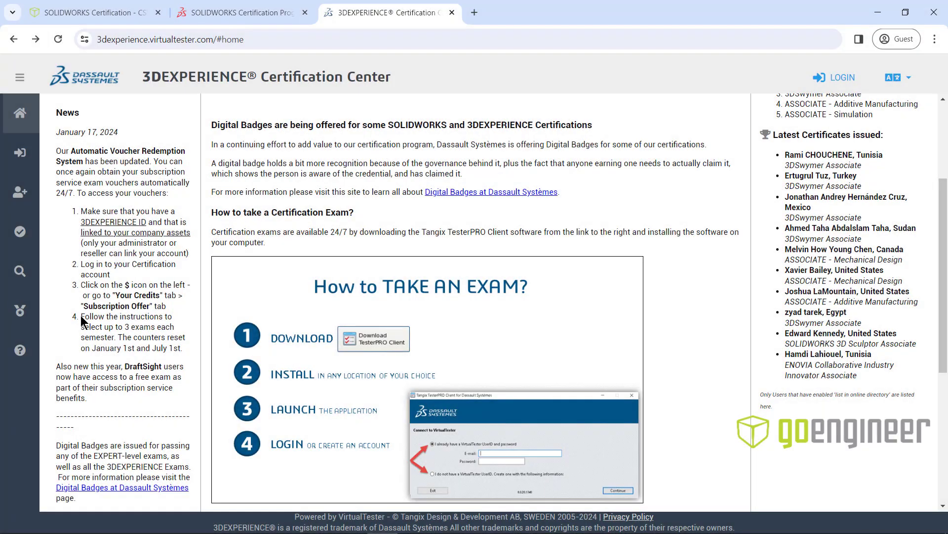
left_click_drag(82, 318, 189, 349)
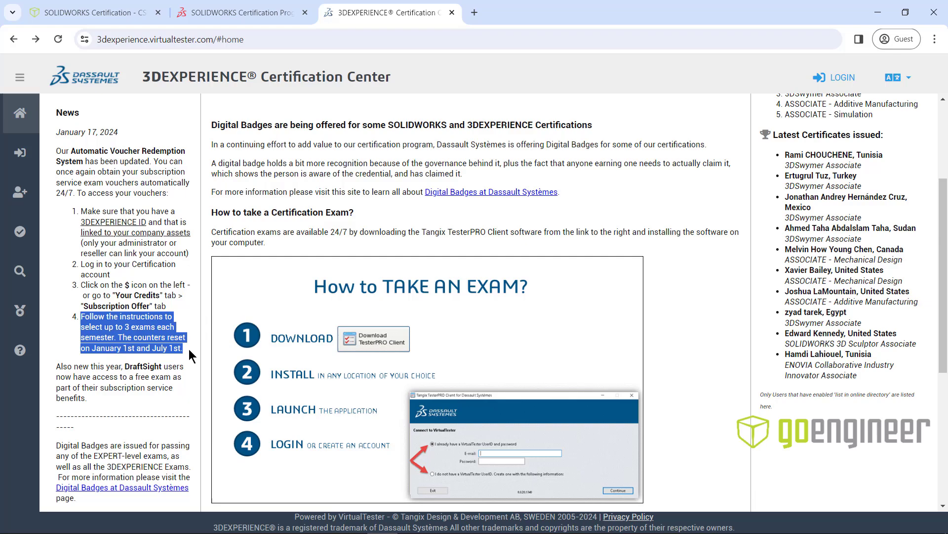
left_click(189, 350)
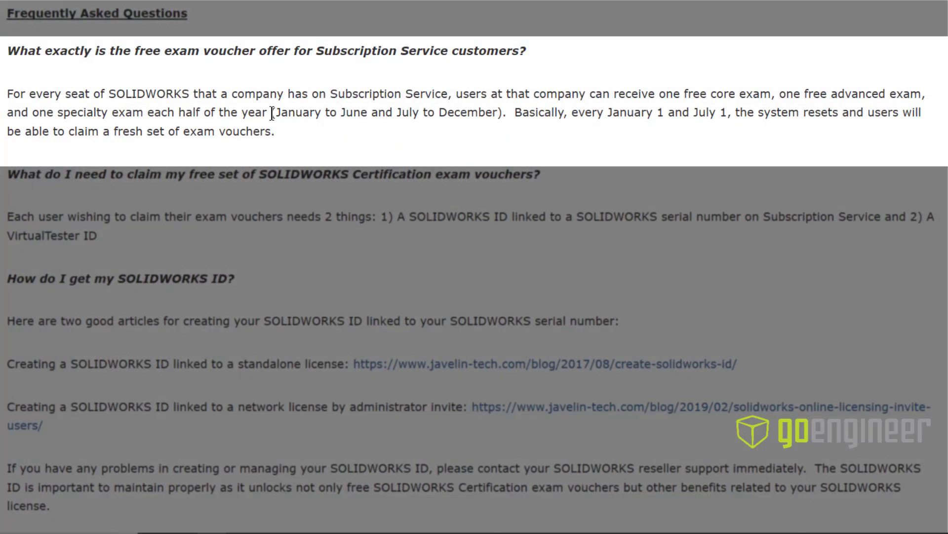
Step: Highlight FAQ notes on the January–June period, twice-yearly resets, voucher sharing, and DraftSight news
left_click_drag(271, 112, 303, 114)
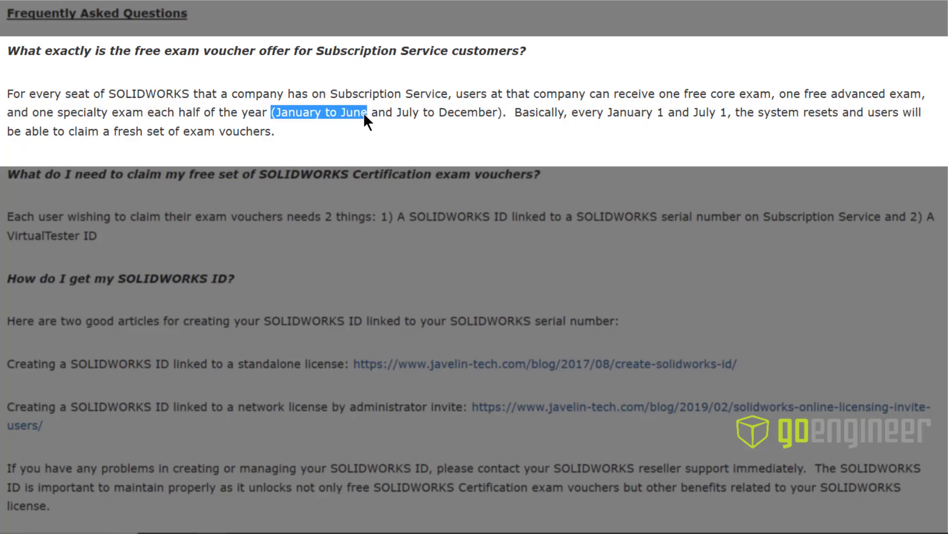
left_click(397, 119)
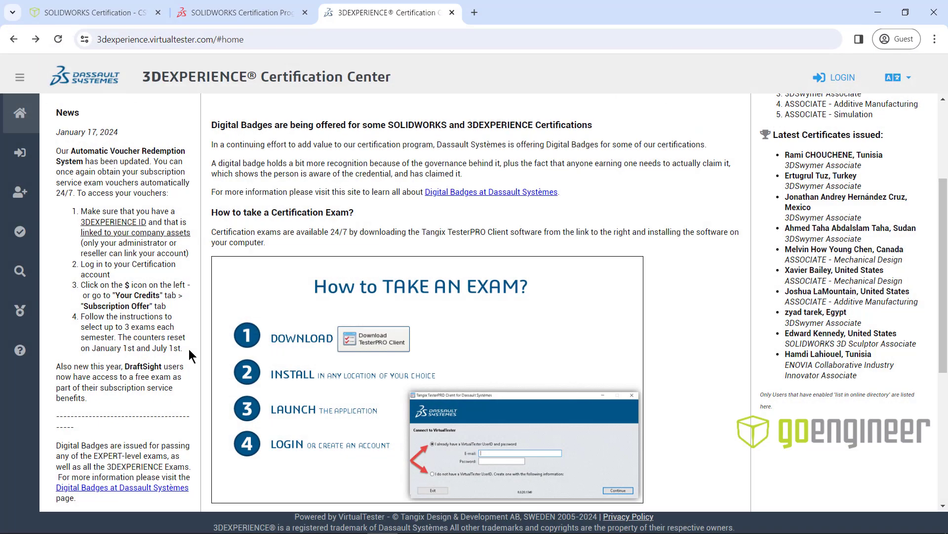
left_click_drag(183, 350, 118, 338)
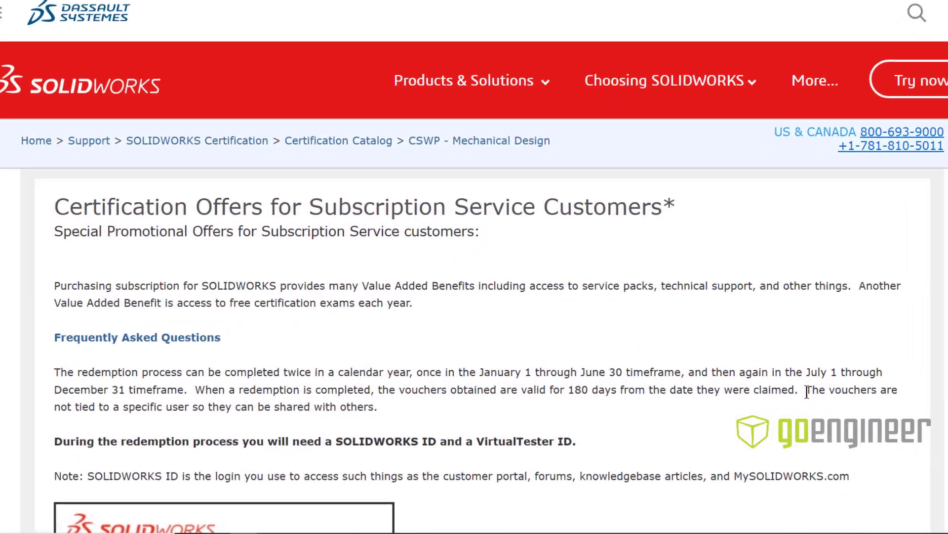
left_click_drag(761, 407, 377, 419)
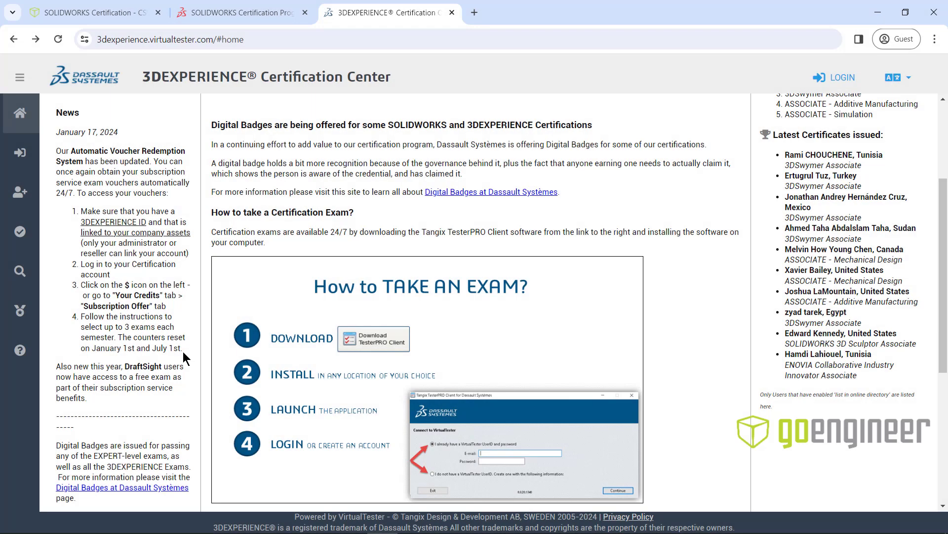
left_click_drag(57, 365, 107, 397)
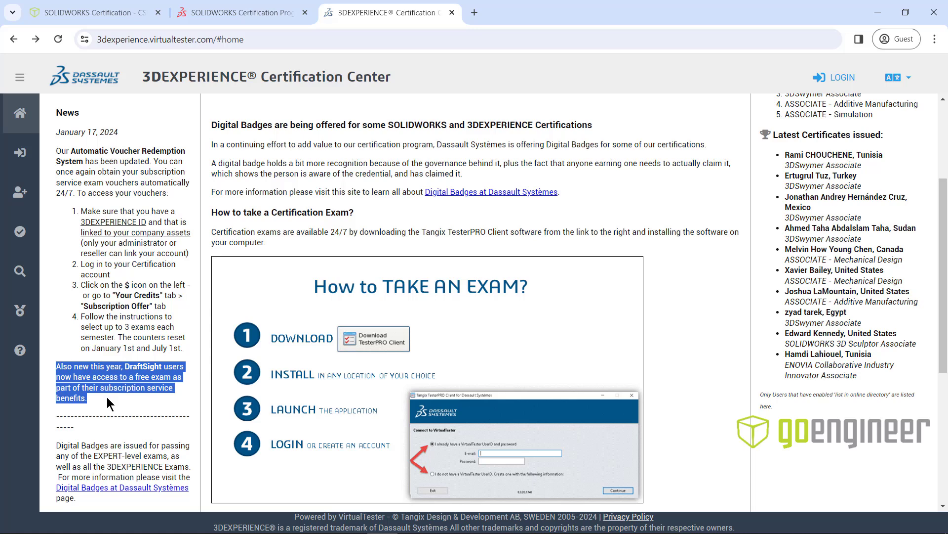
left_click(107, 397)
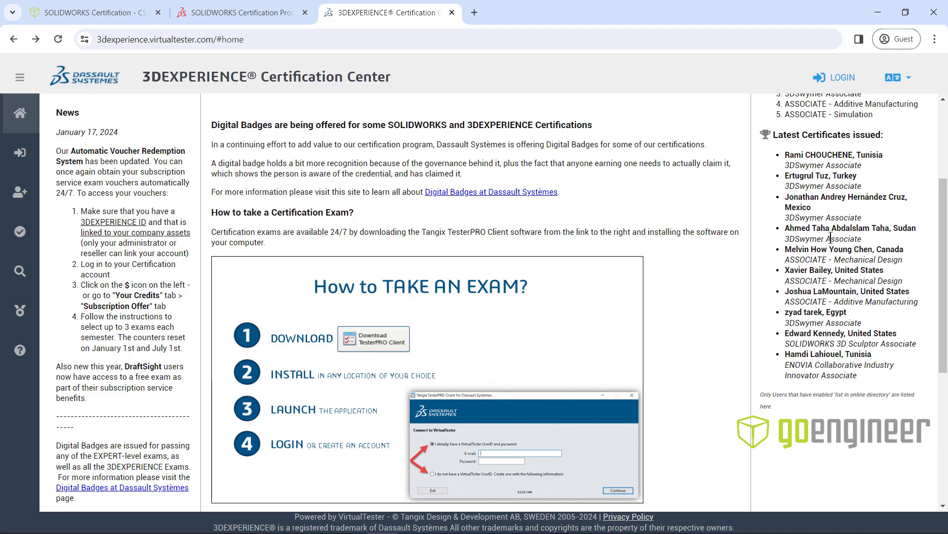
scroll(946, 148, "up", 2)
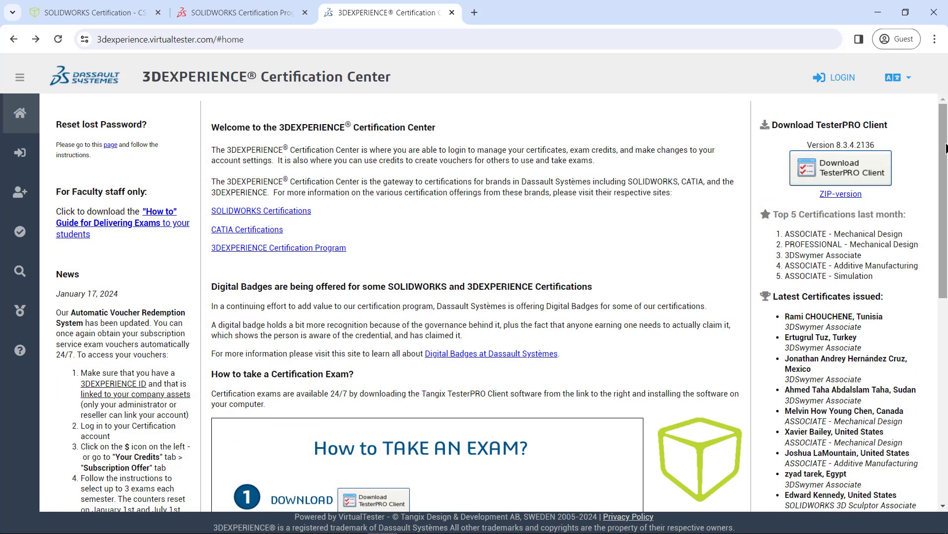
Step: Fill in the login form with the account email and password, ticking Remember Login
left_click(858, 87)
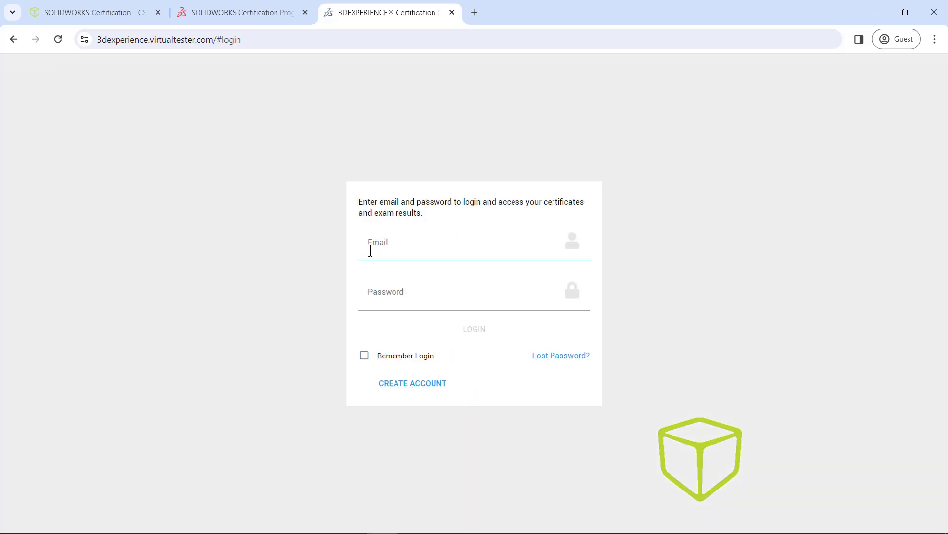
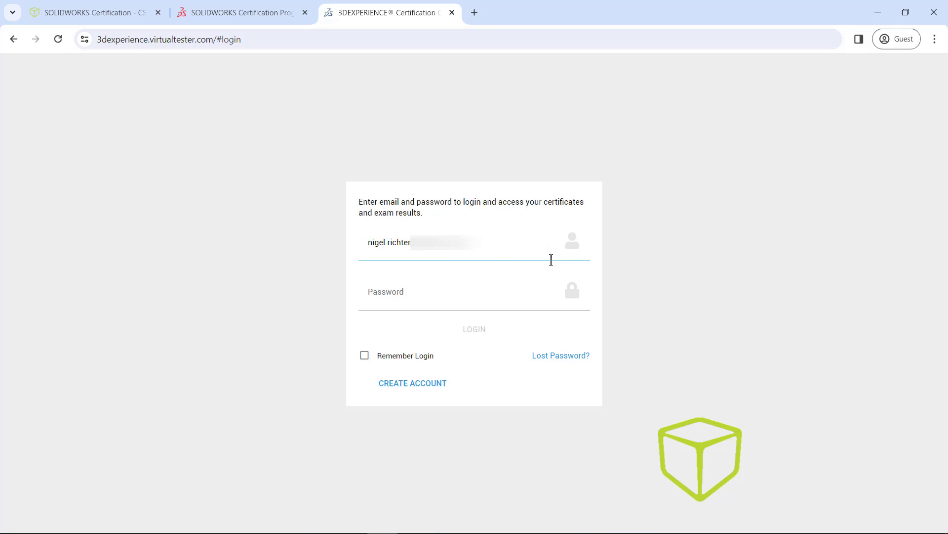
left_click(410, 293)
type("*")
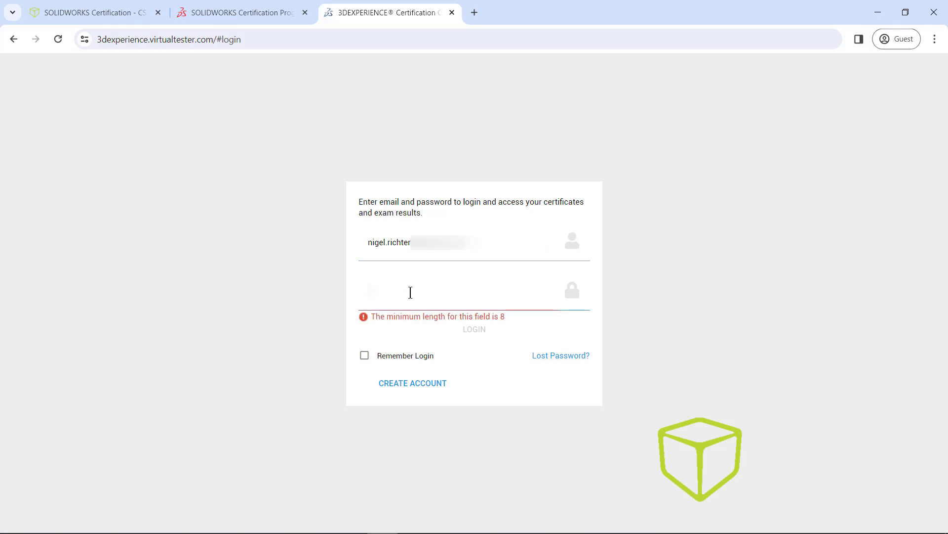
type("**")
type("**")
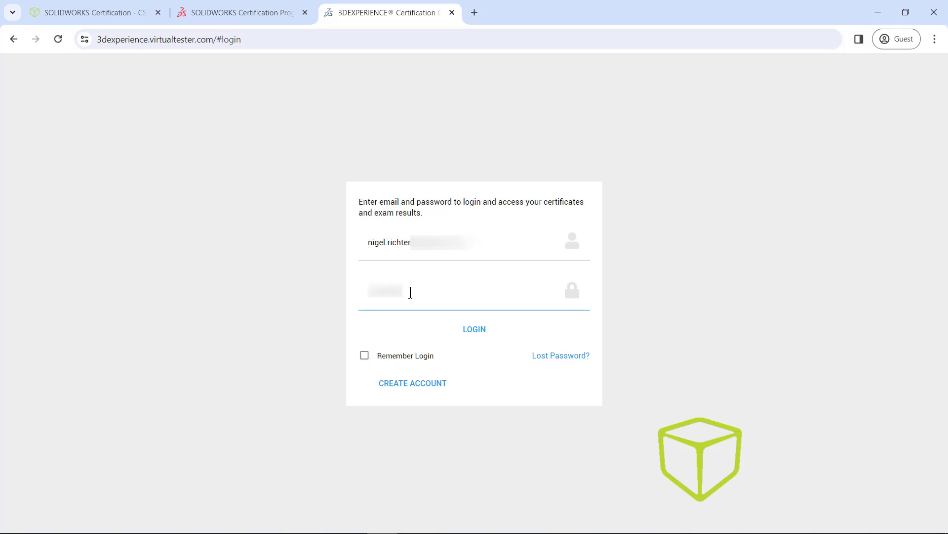
left_click(363, 355)
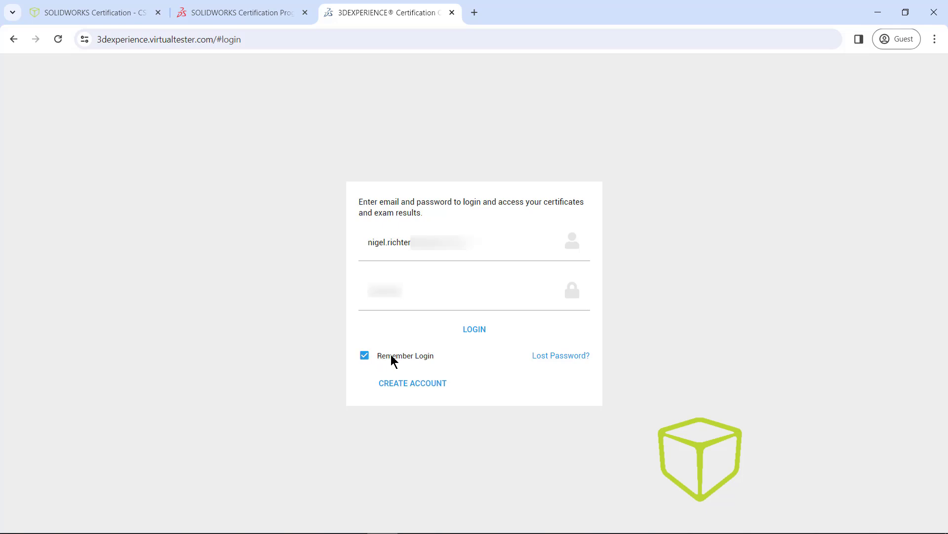
Step: Log in, go to Subscription Offer, and highlight the 3DEXPERIENCE ID and linking prerequisites
left_click(490, 335)
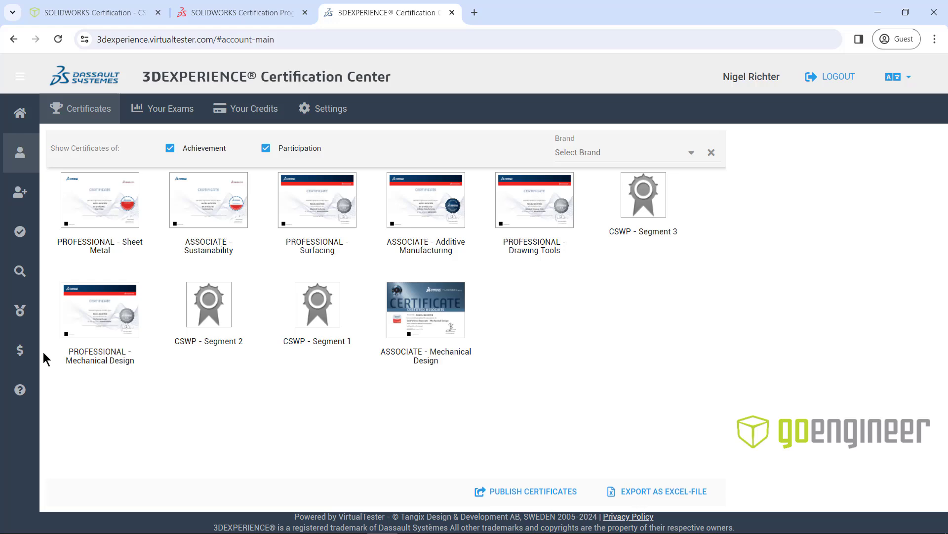
mouse_move(20, 350)
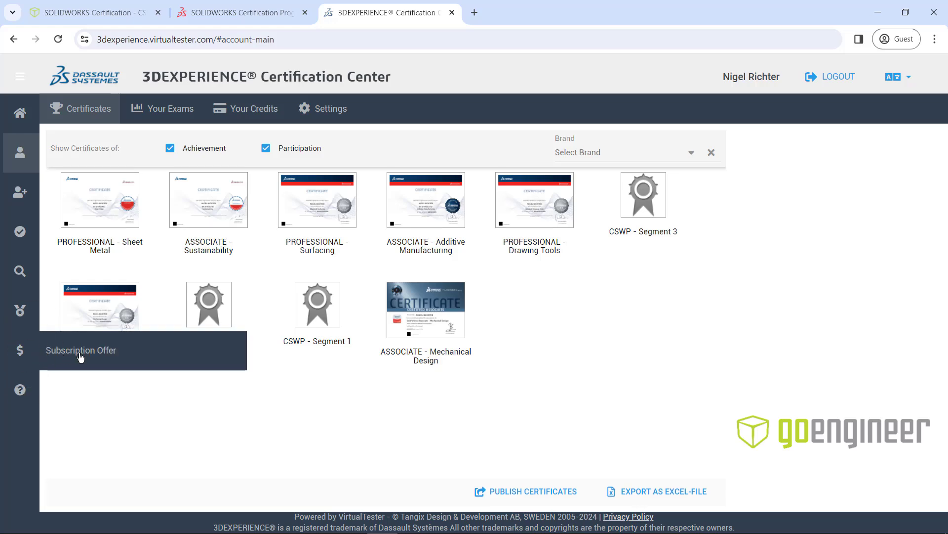
left_click(119, 359)
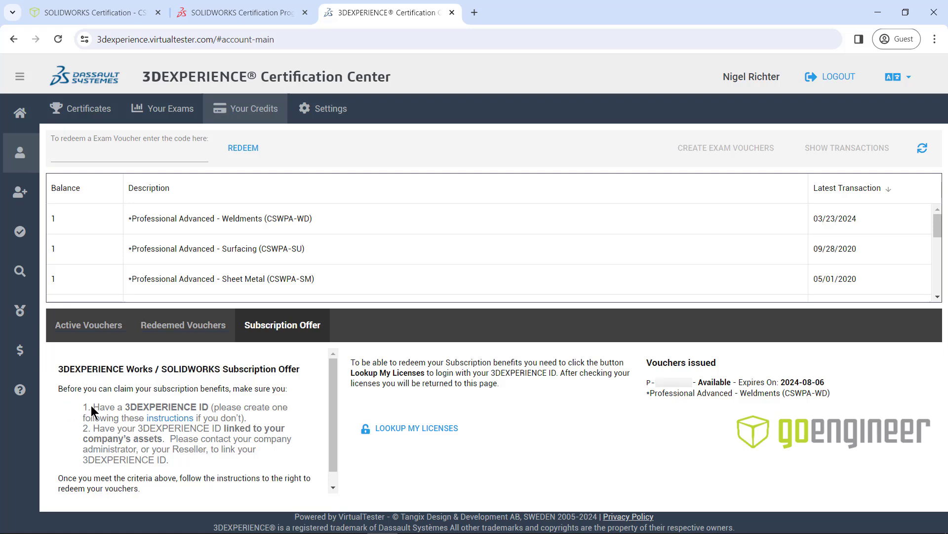
left_click_drag(92, 407, 250, 420)
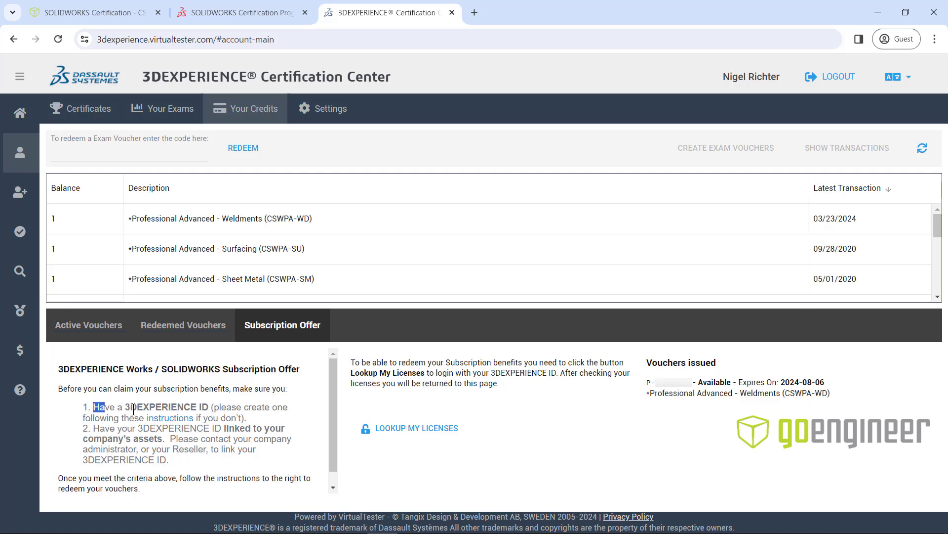
left_click(267, 421)
left_click_drag(93, 430, 283, 458)
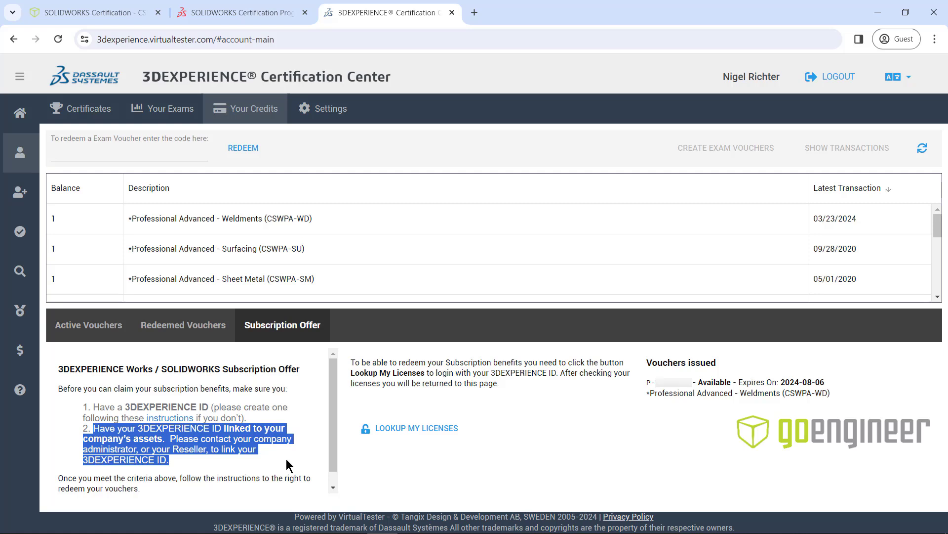
left_click(286, 459)
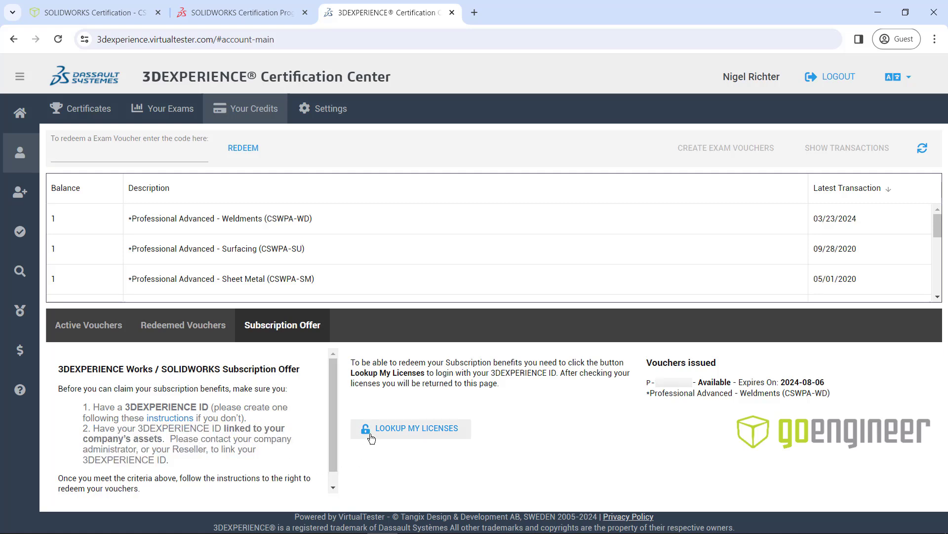
Step: Start the licence lookup and sign in to 3DEXPERIENCE ID with Remember me ticked
left_click(460, 438)
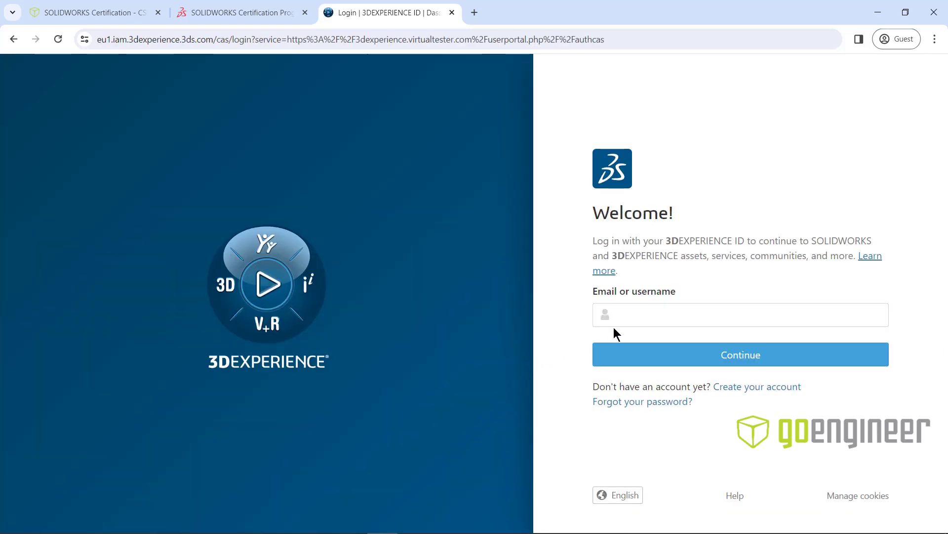
left_click(627, 326)
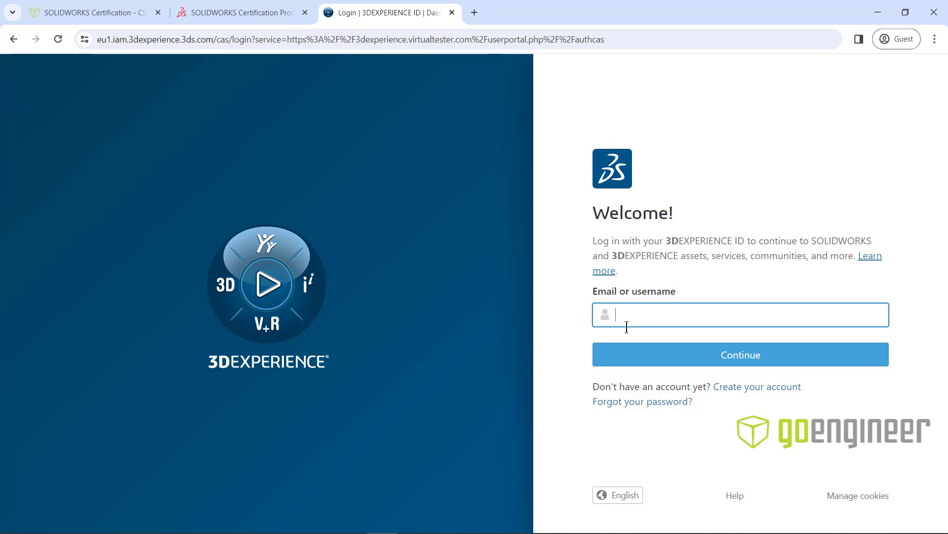
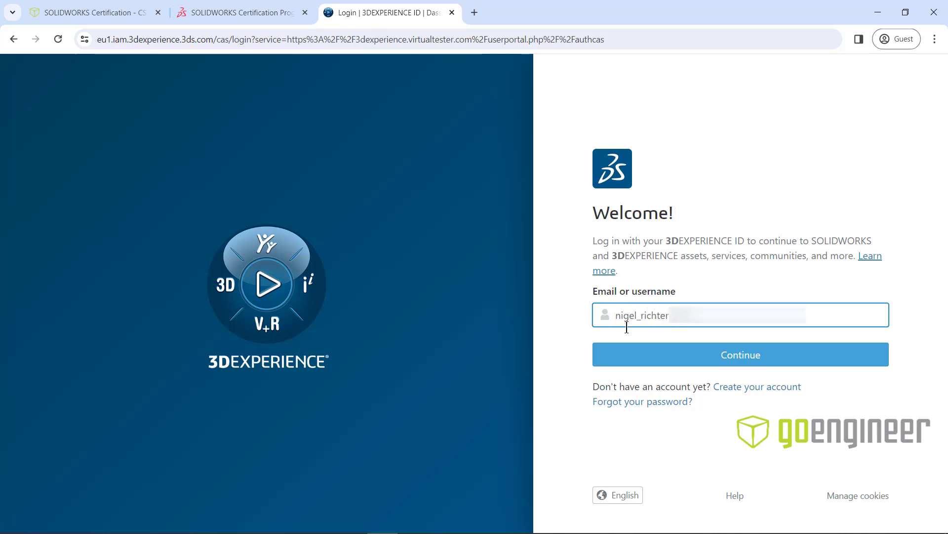
left_click(657, 358)
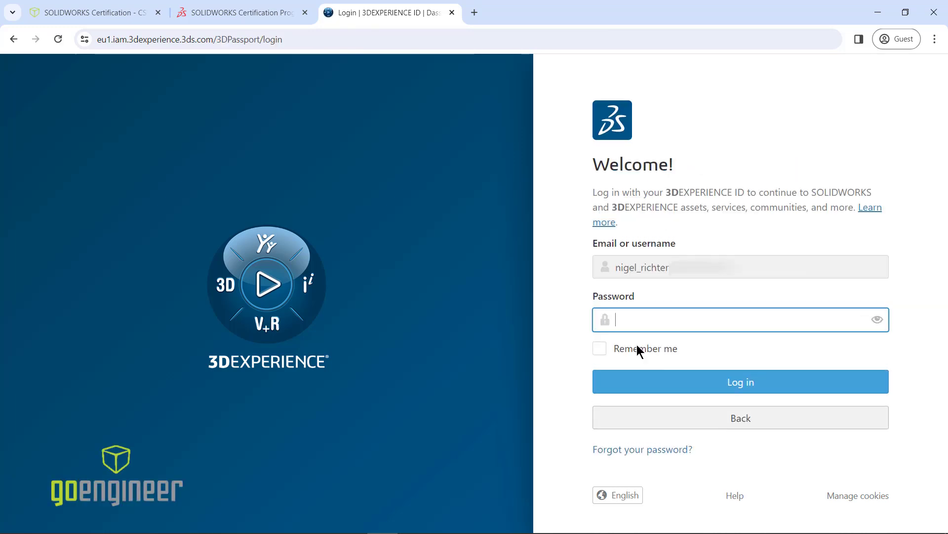
type("••")
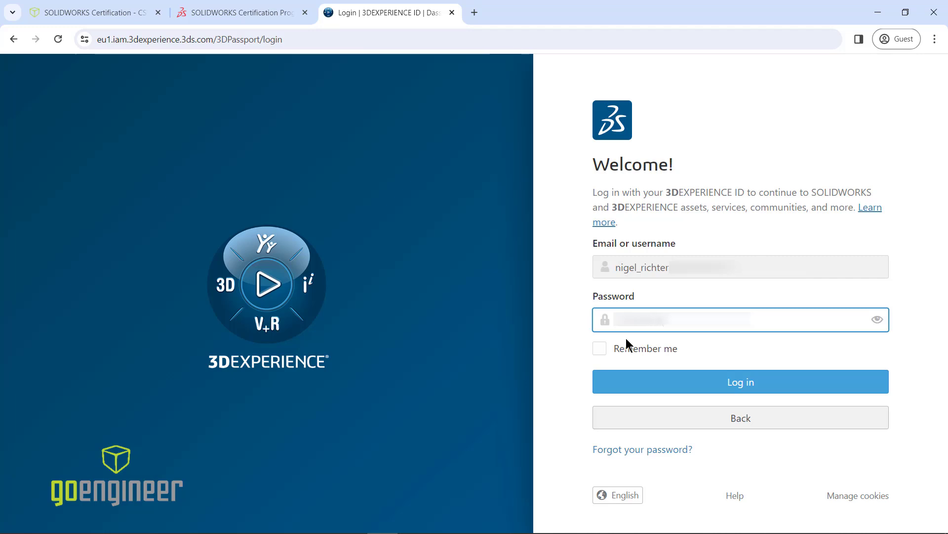
left_click(605, 352)
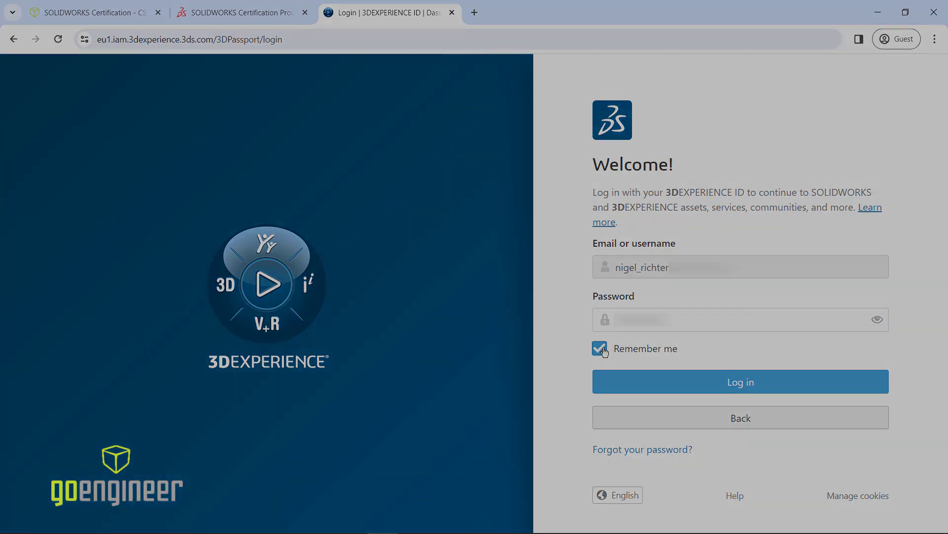
scroll(474, 297, "down", 2)
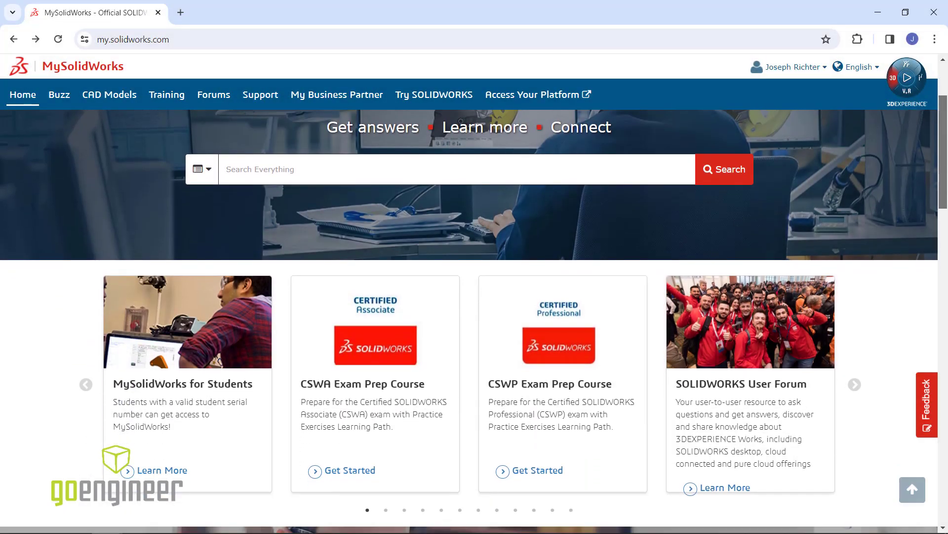
left_click(534, 424)
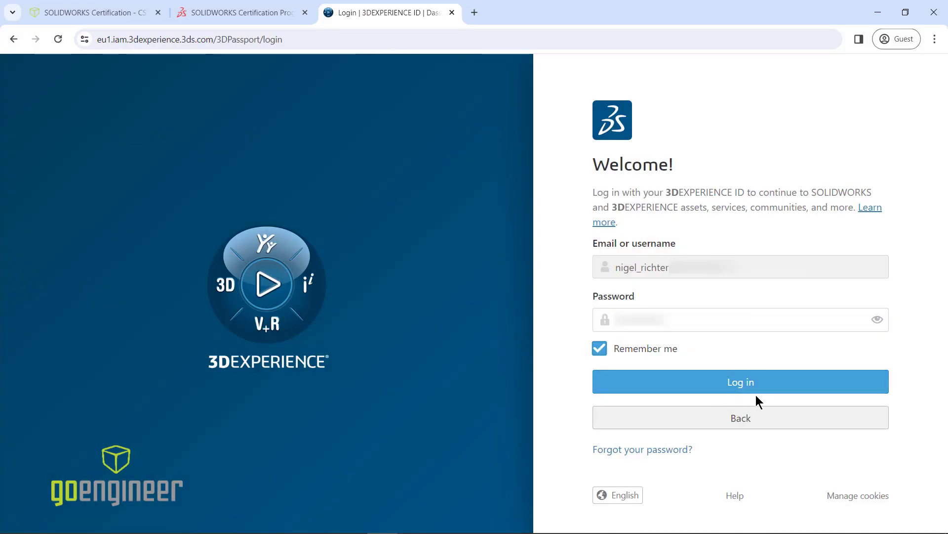
left_click(760, 392)
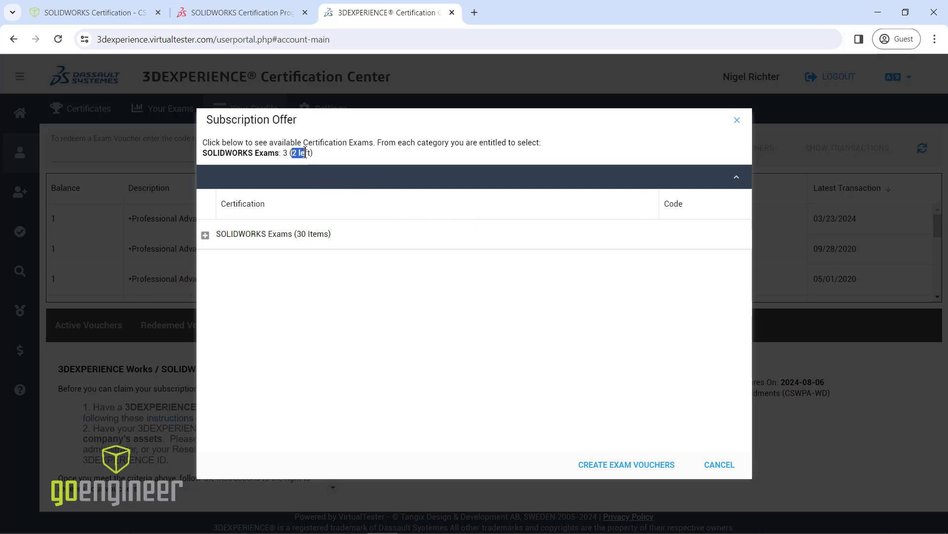
Step: Point out the 2 exams left and expand SOLIDWORKS Exams to show all 30 exams
left_click_drag(292, 152, 312, 153)
left_click(312, 172)
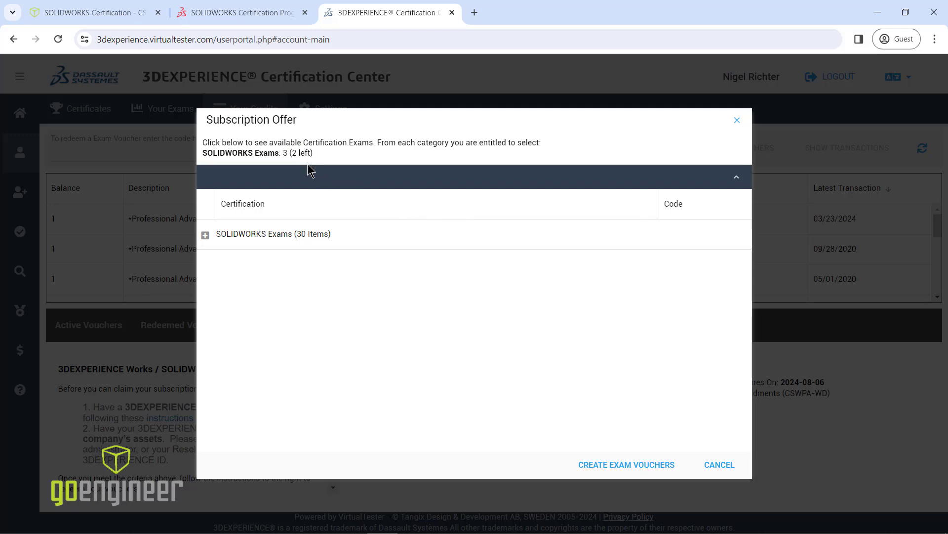
left_click(205, 236)
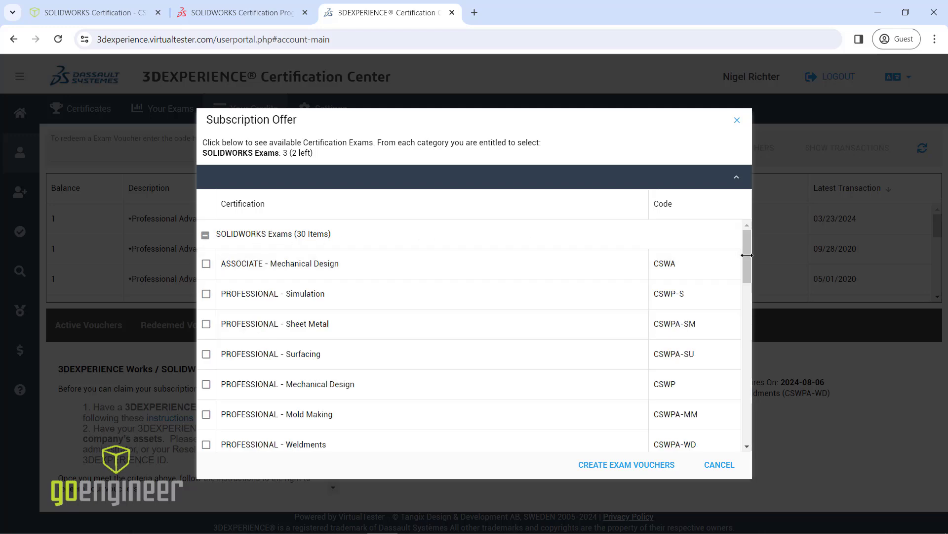
left_click_drag(749, 256, 745, 344)
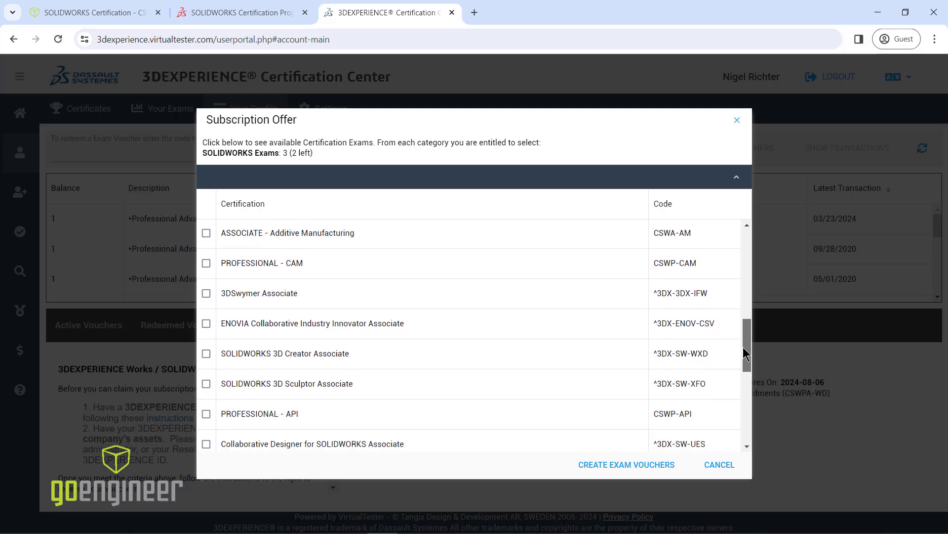
mouse_move(745, 364)
left_mouse_down()
mouse_move(743, 386)
mouse_move(767, 418)
left_mouse_up()
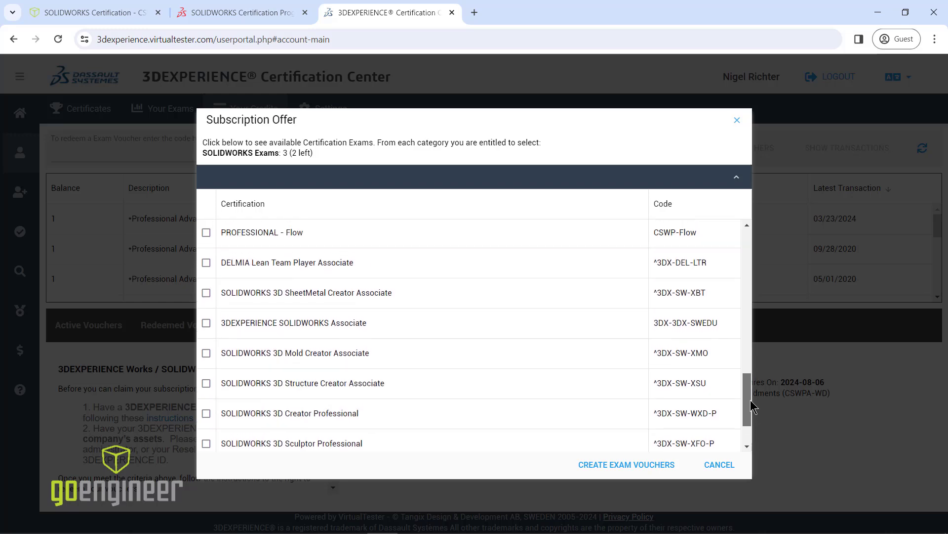
left_click_drag(751, 404, 750, 257)
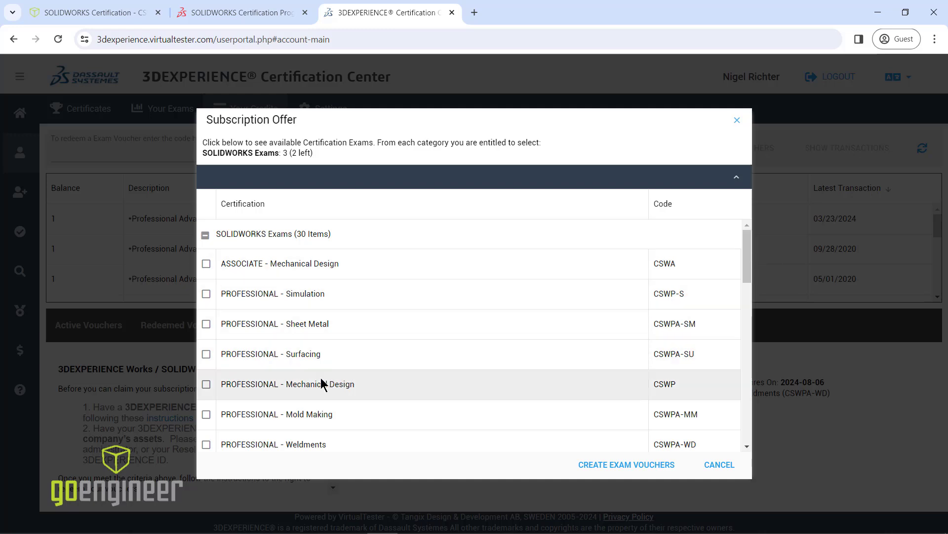
Step: Create and confirm vouchers for PROFESSIONAL - Mechanical Design (CSWP Segments 1–3)
left_click(207, 385)
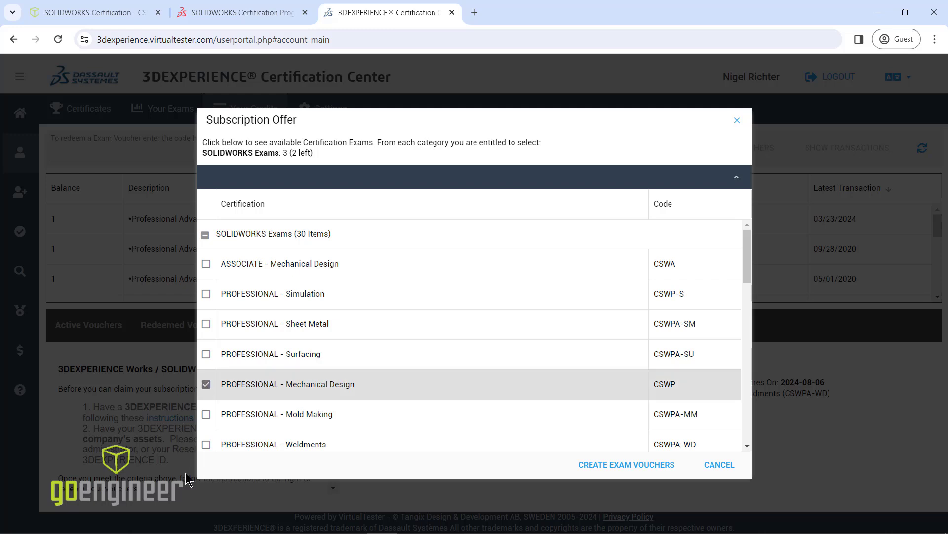
left_click(642, 471)
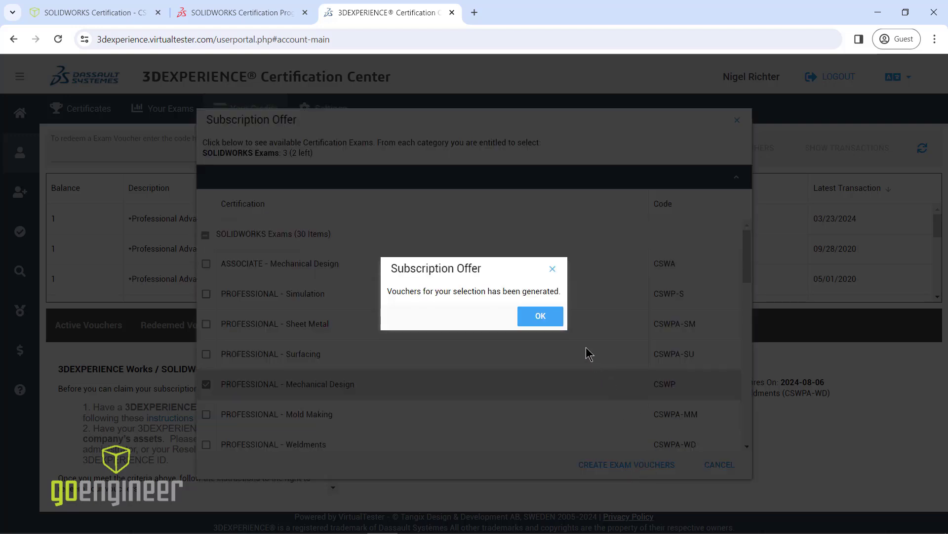
left_click(551, 318)
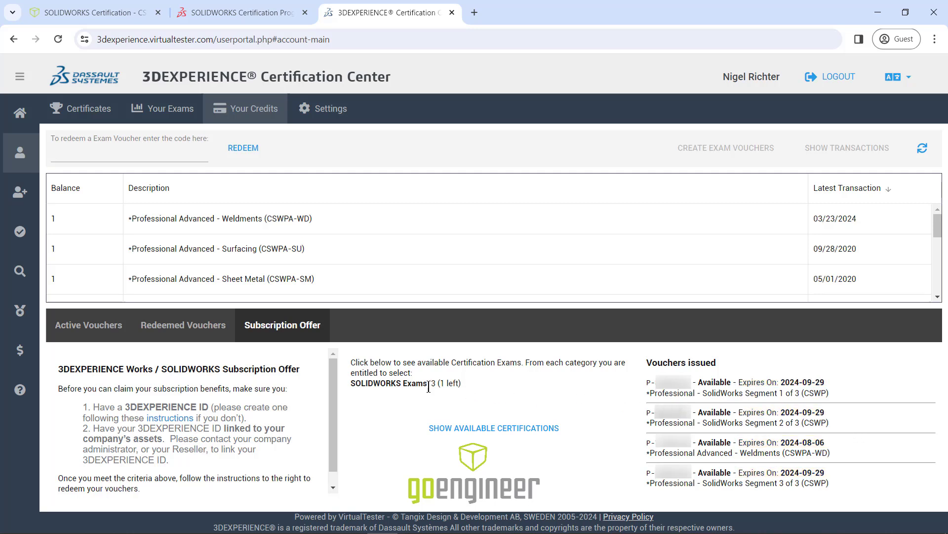
Step: Highlight the '1 left' claim count, then return to the Certification Center home page
left_click_drag(438, 383, 466, 386)
left_click(465, 387)
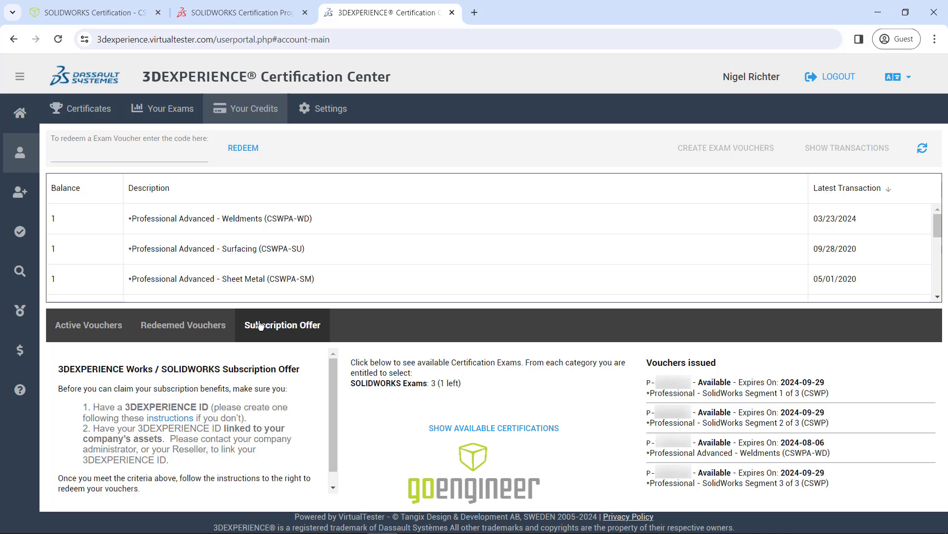
left_click(21, 118)
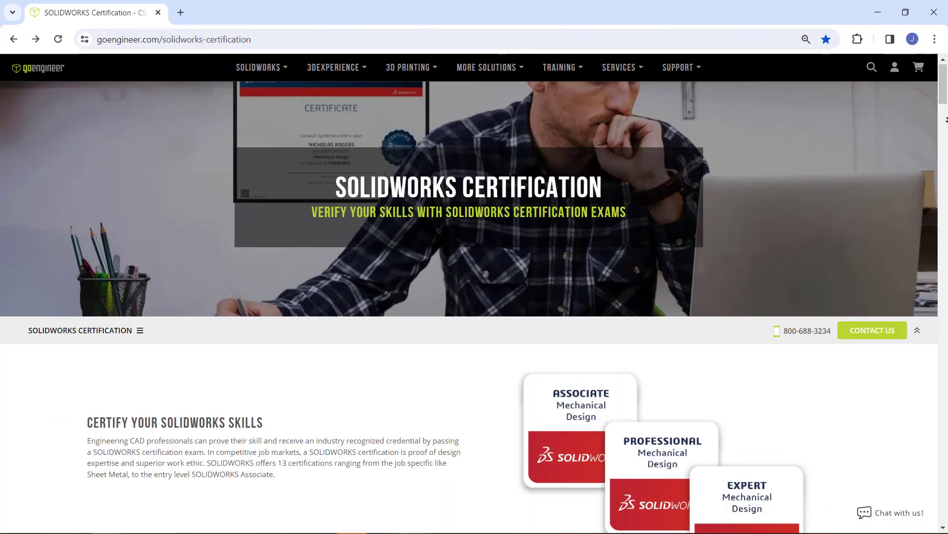
scroll(946, 120, "down", 4)
scroll(675, 251, "down", 4)
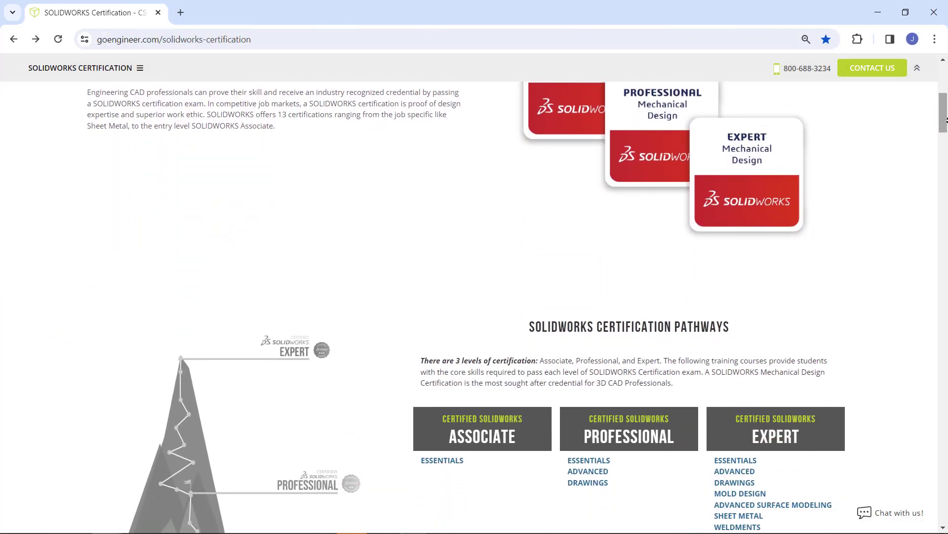
Step: Open the Certified SOLIDWORKS Professional (CSWP) page from the certification pathways
left_click(675, 248)
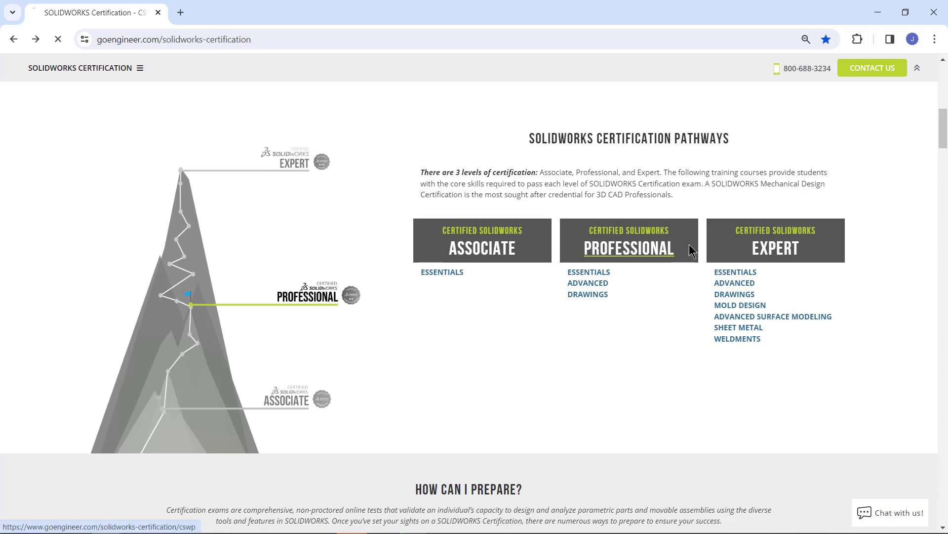